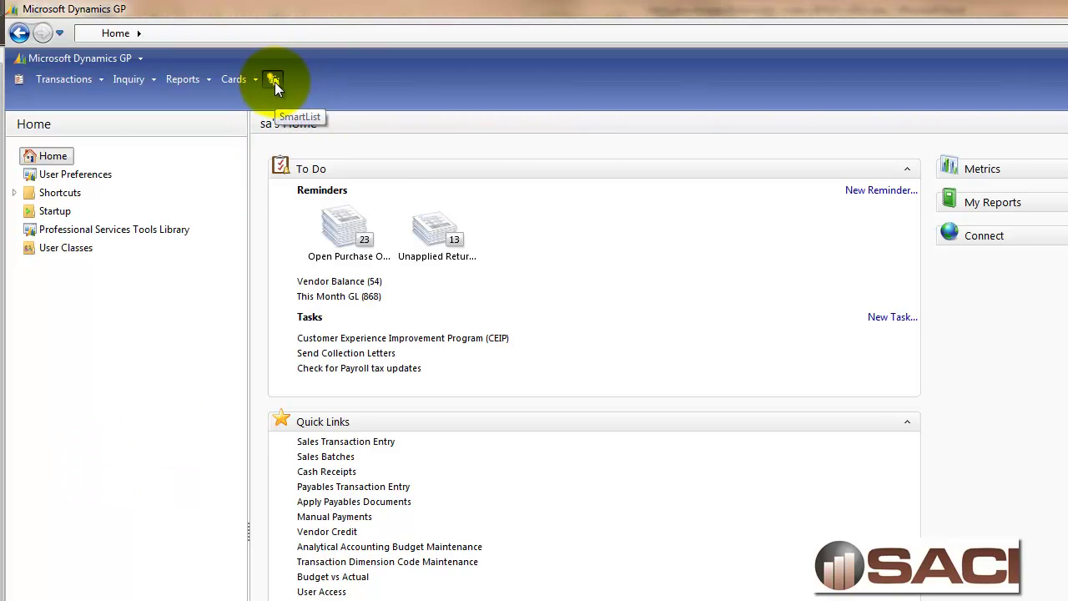
Show the Purchasing > Vendors '1099 Vendors' SmartList and review its search criteria without changing them.
click(274, 80)
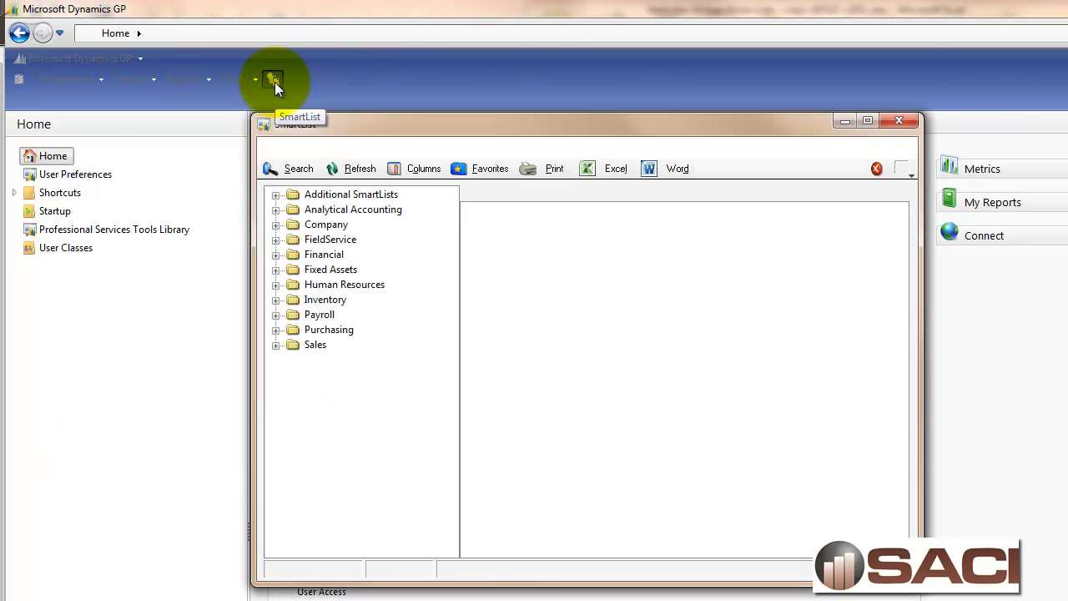
click(276, 330)
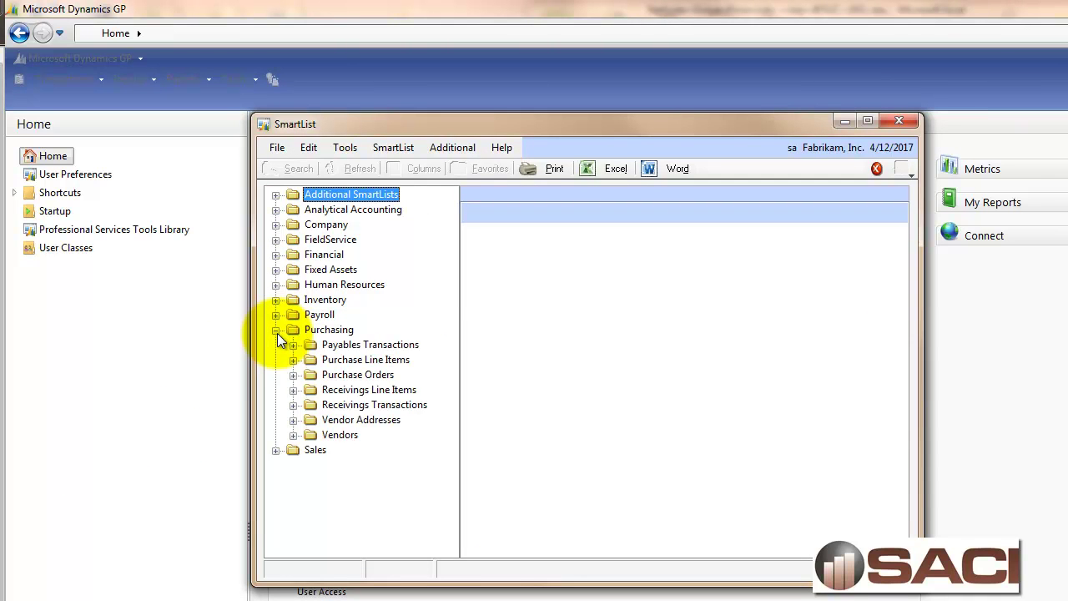
click(292, 435)
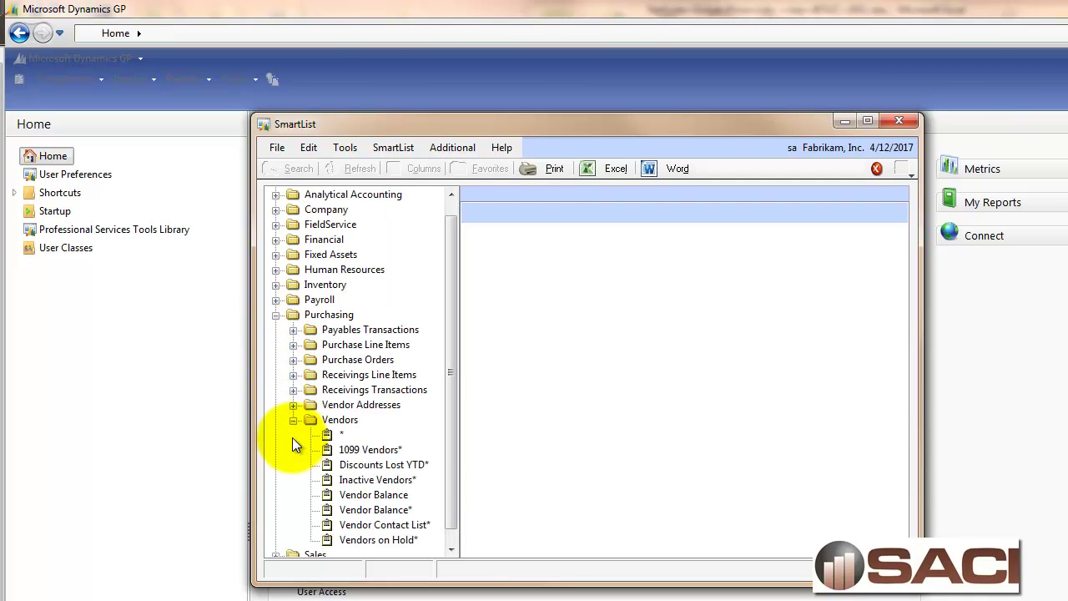
click(370, 449)
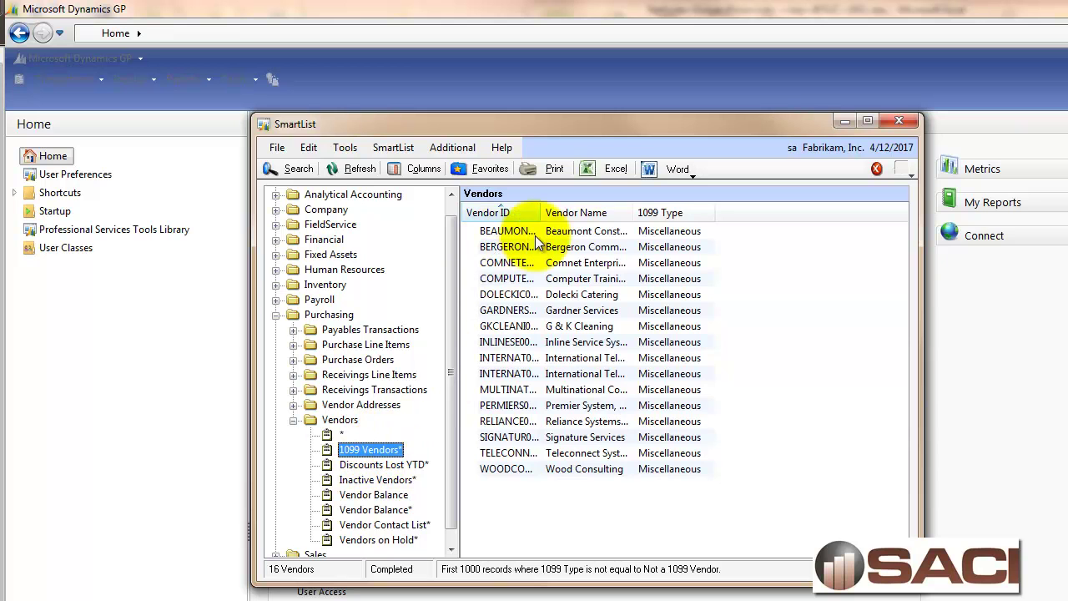
click(298, 169)
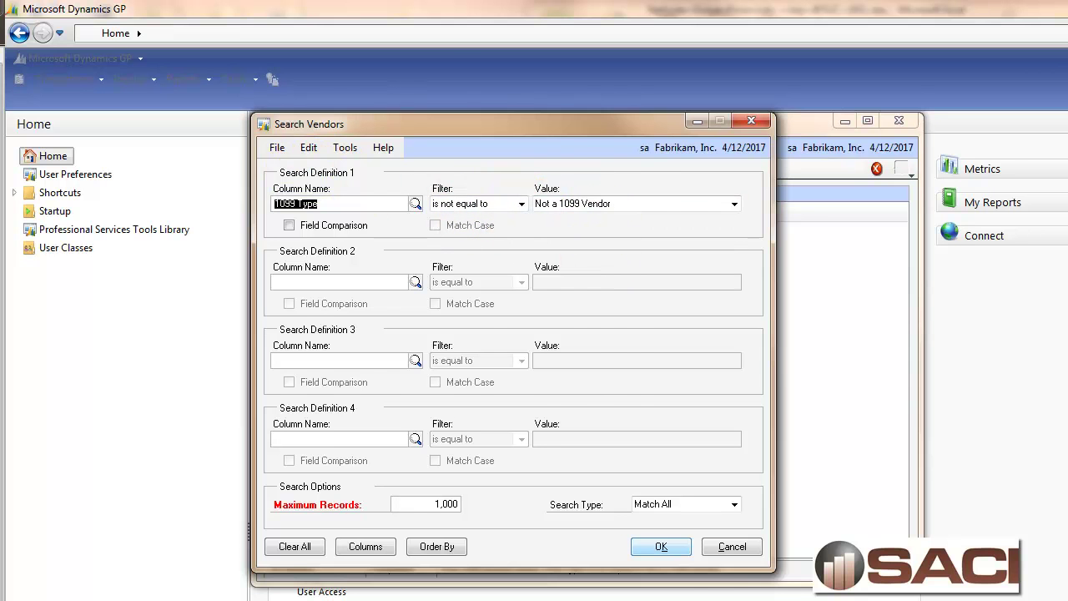
click(734, 547)
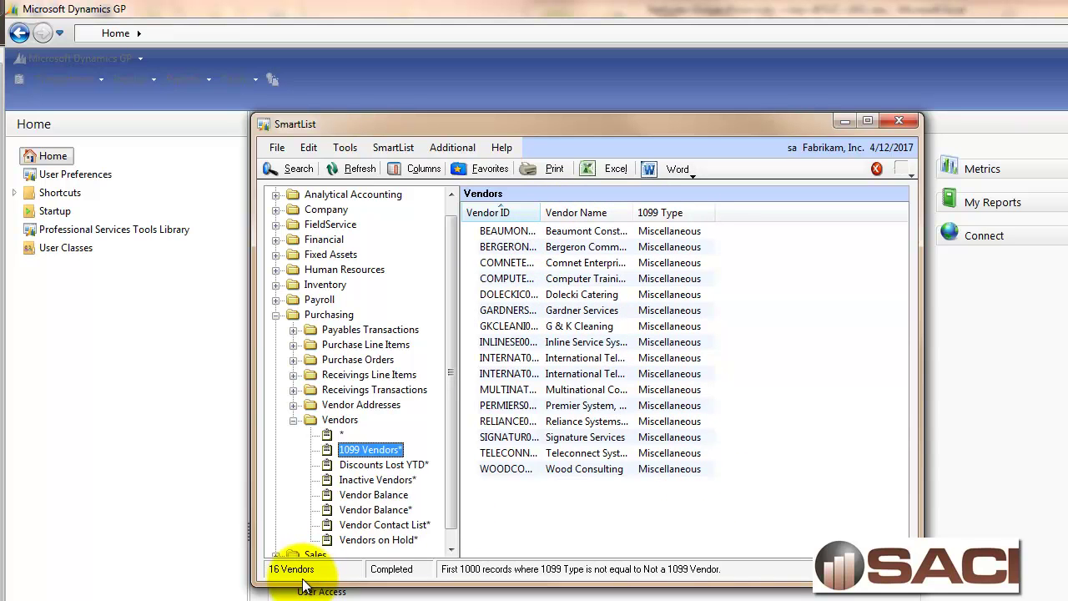
Prepare 'Request for W-9' vendor letters in Word for all 16 listed vendors.
click(678, 169)
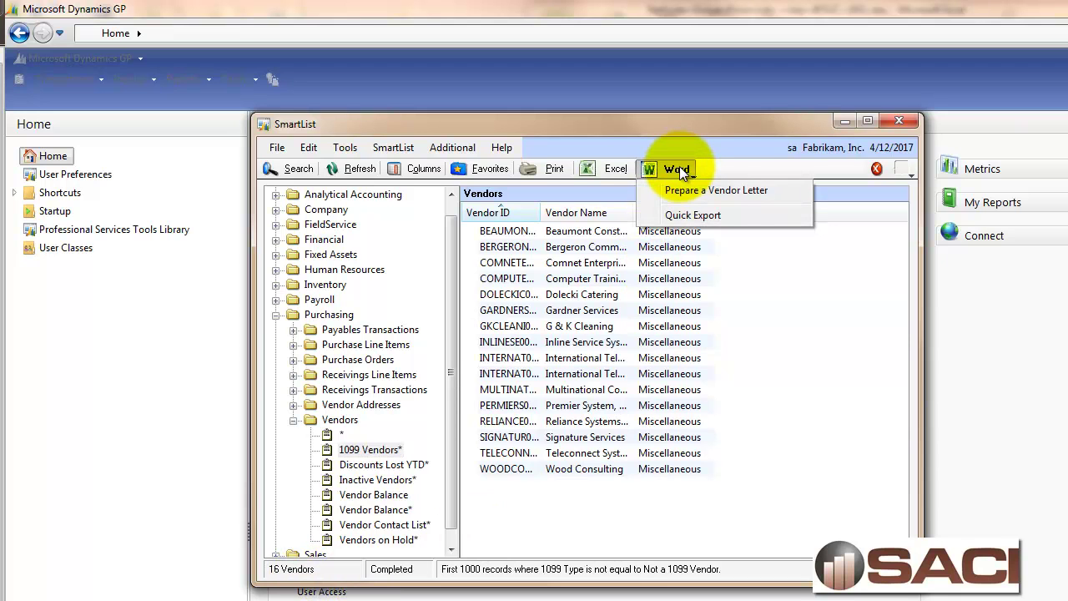
click(720, 193)
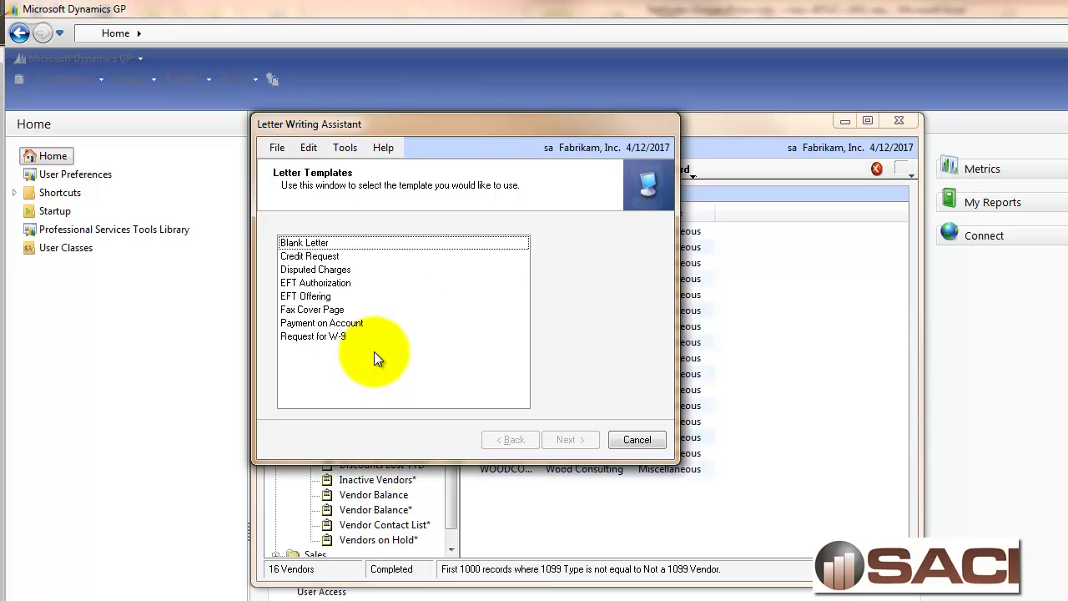
click(315, 336)
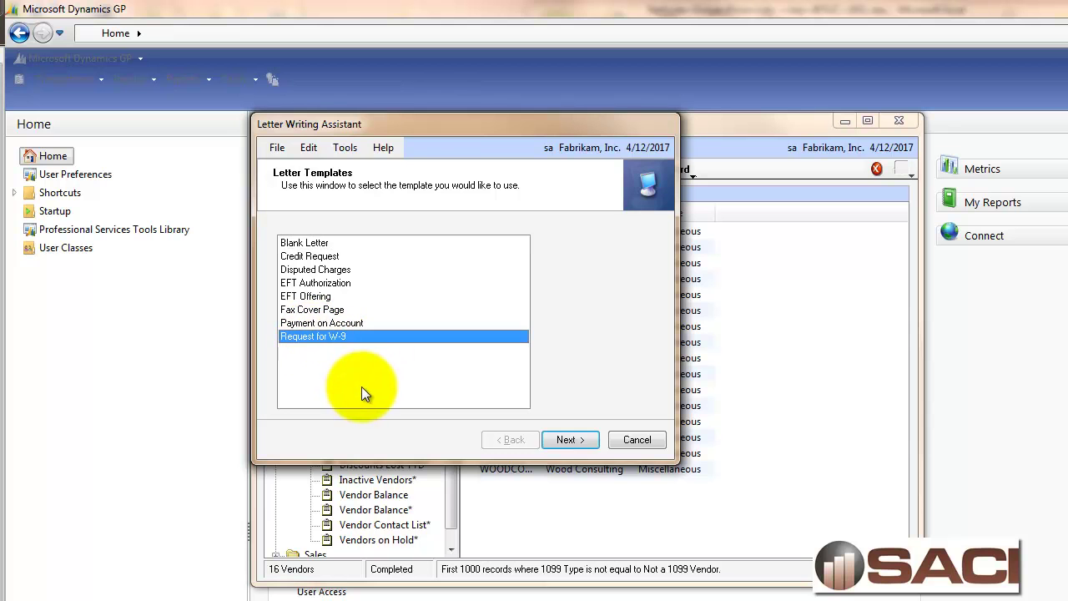
click(567, 440)
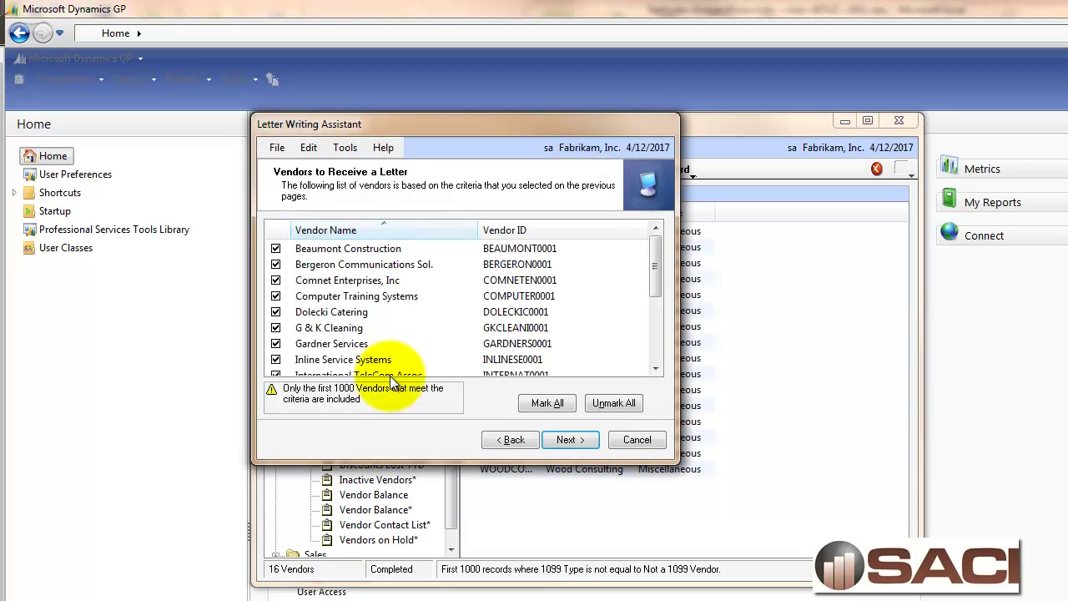
click(563, 442)
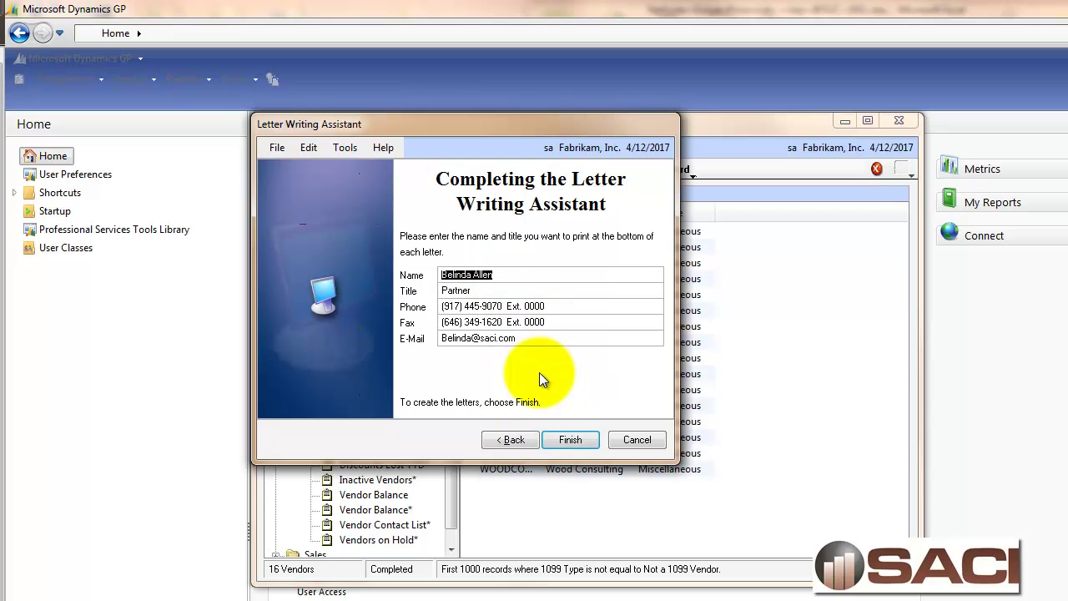
click(570, 440)
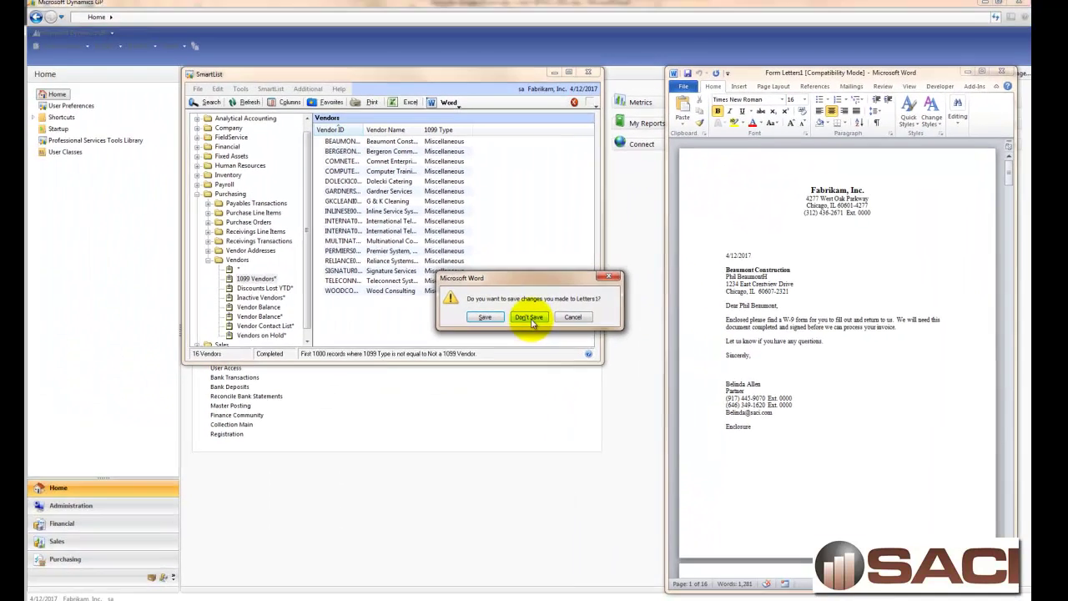
Discard the Letters1 Word document without saving it.
click(530, 318)
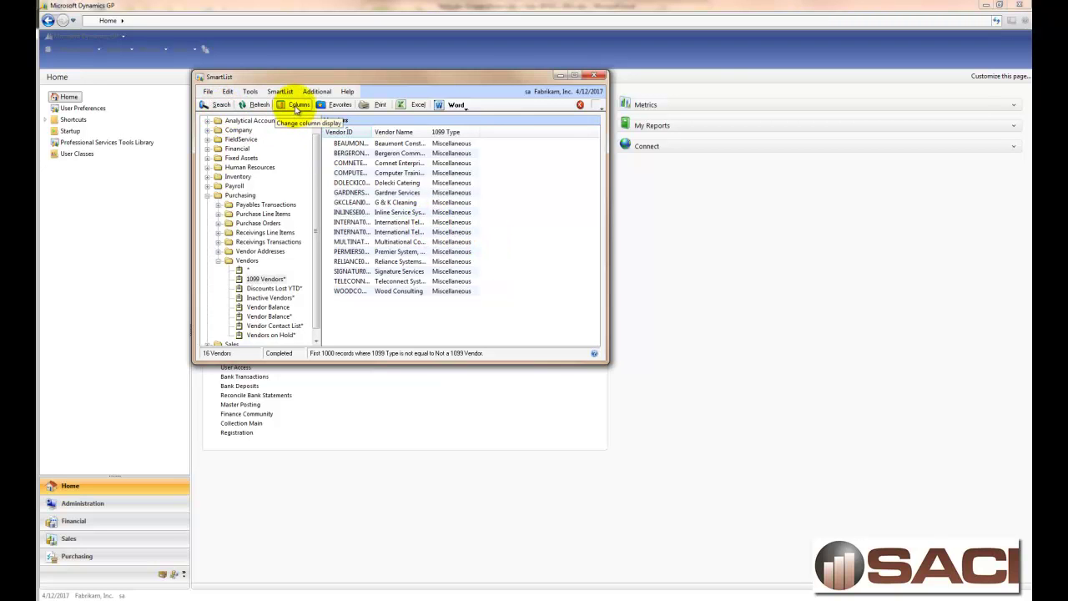
Add the Tax ID Number field as a column in the 1099 Vendors SmartList.
click(292, 105)
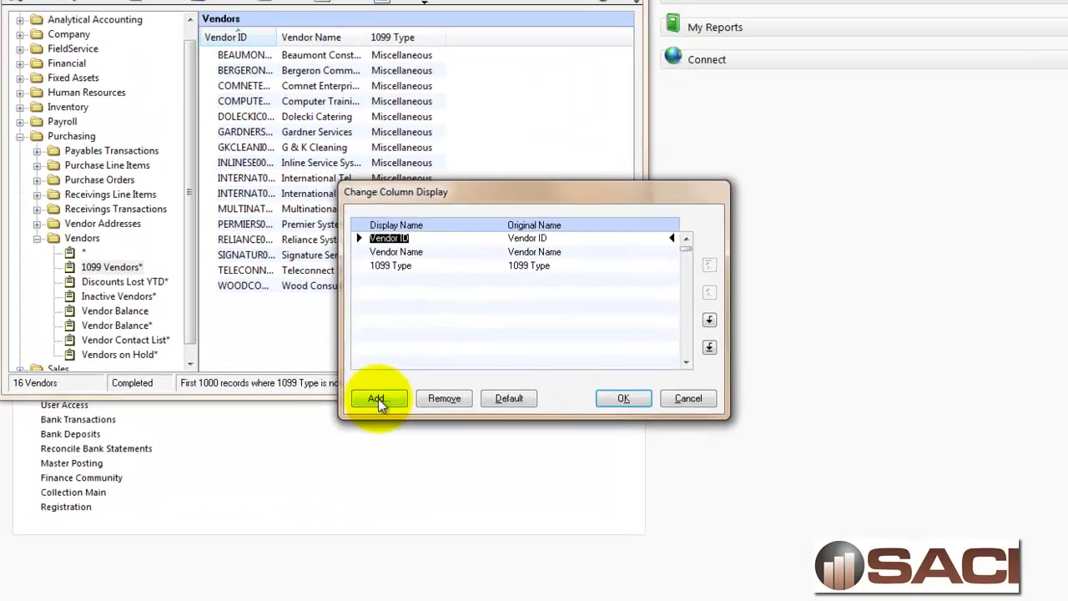
click(378, 398)
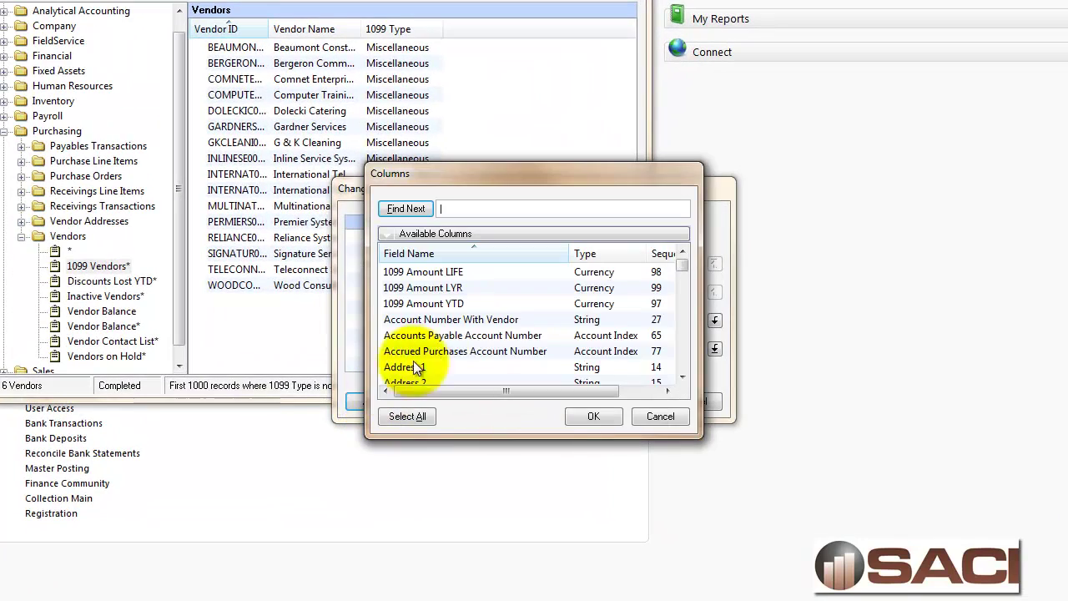
click(435, 342)
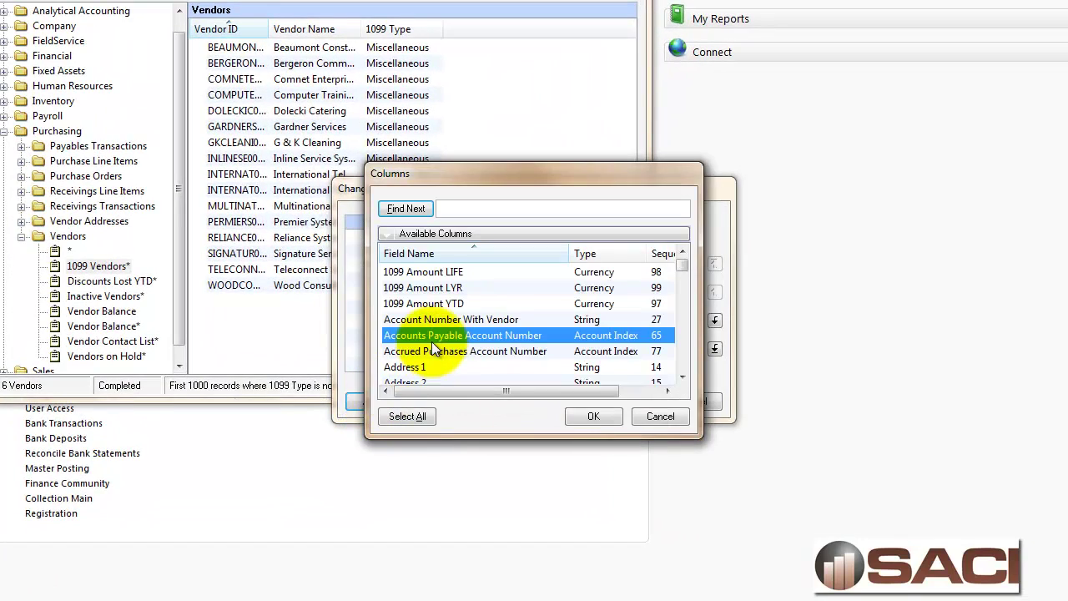
key(t)
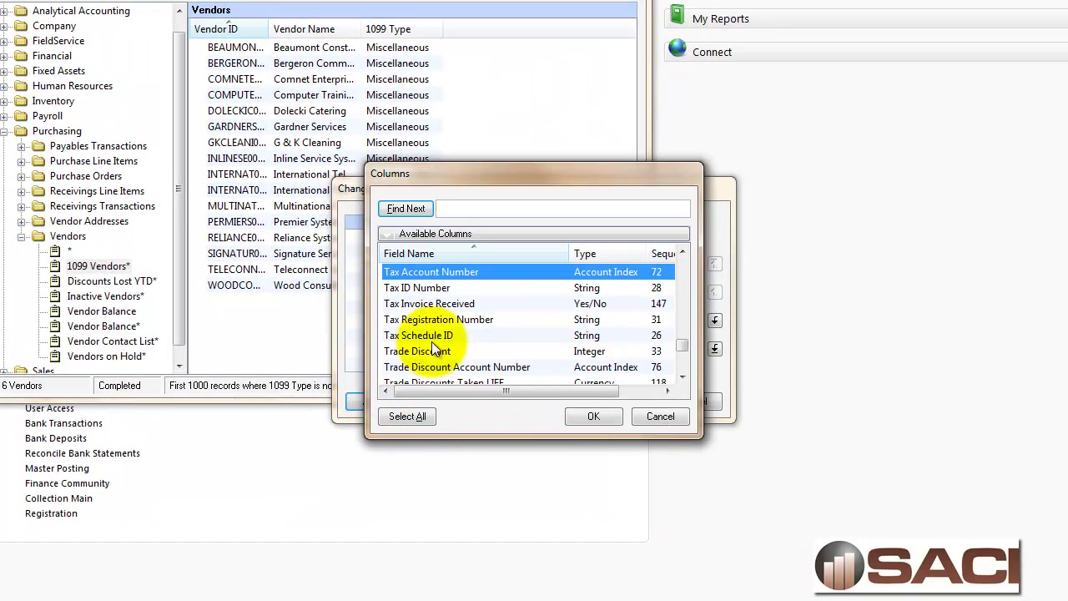
click(440, 289)
click(593, 416)
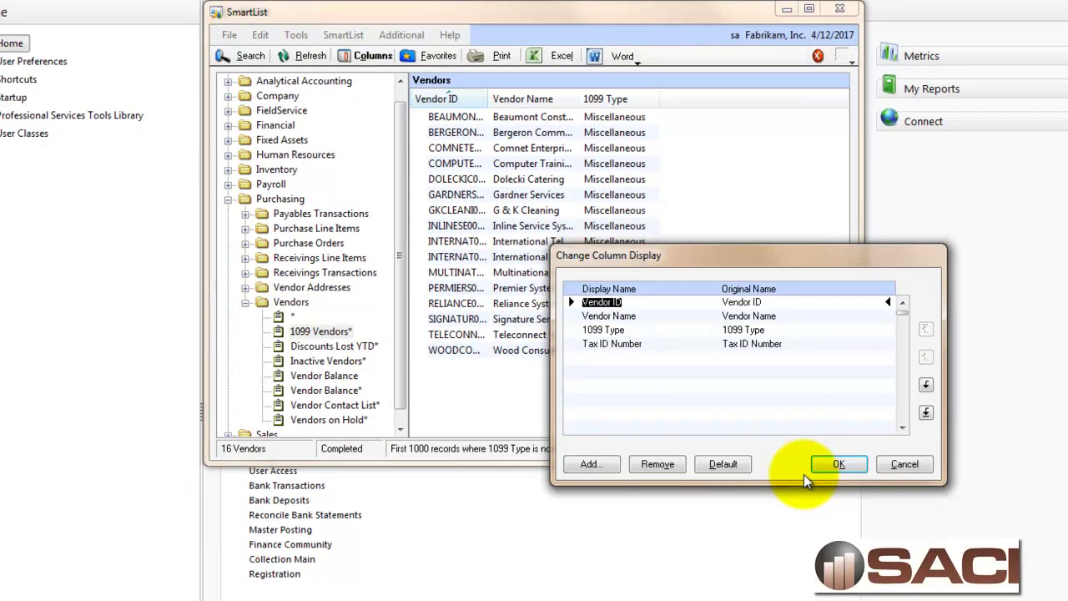
click(837, 463)
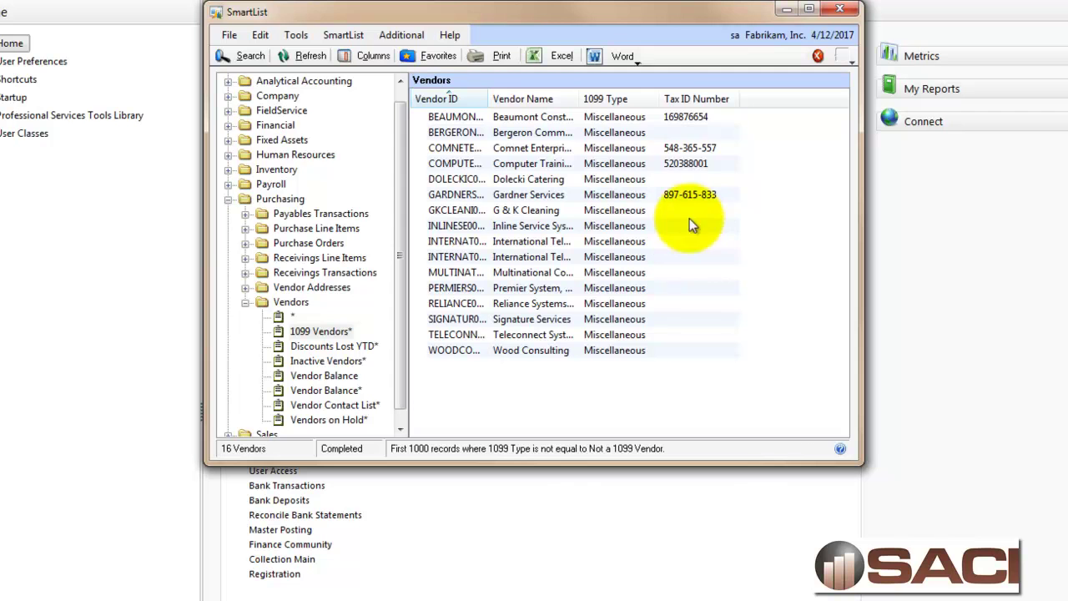
Add a second search condition 'Tax ID Number is equal to' blank, leaving 12 vendors.
click(249, 56)
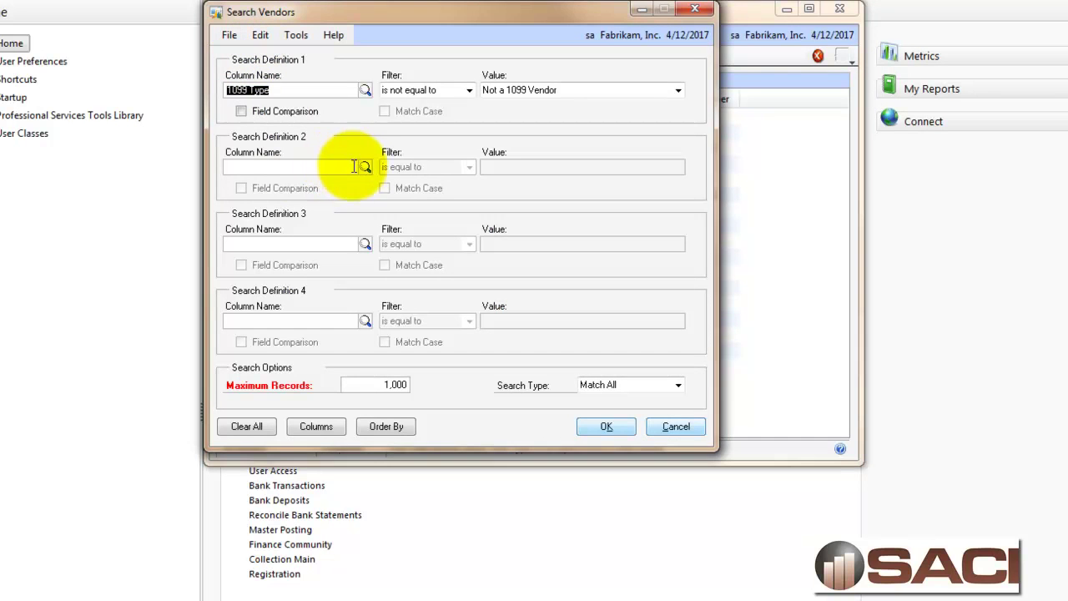
click(365, 167)
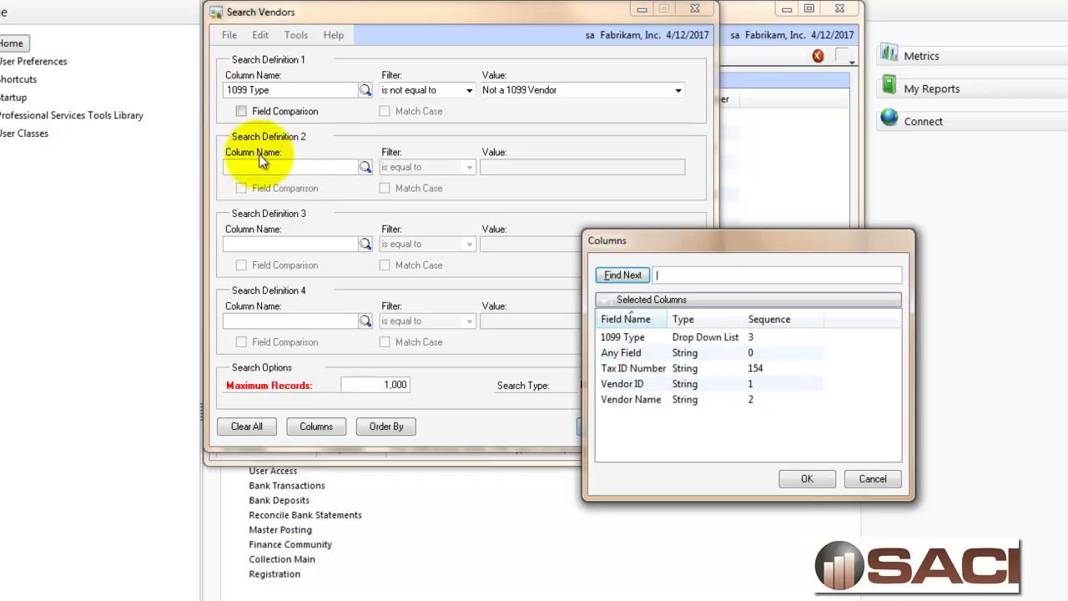
click(639, 368)
click(812, 479)
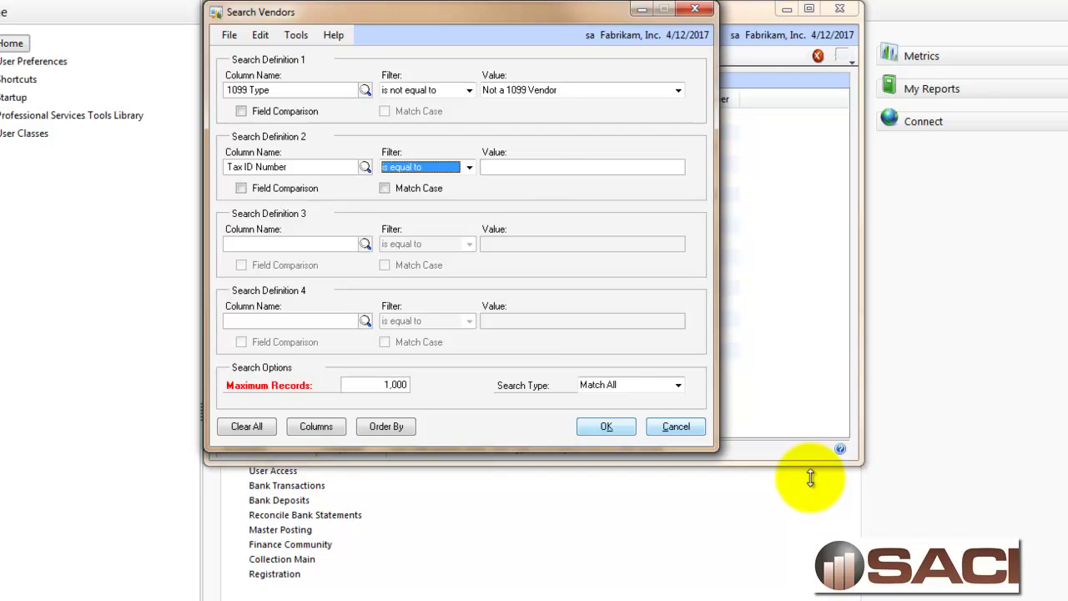
click(613, 431)
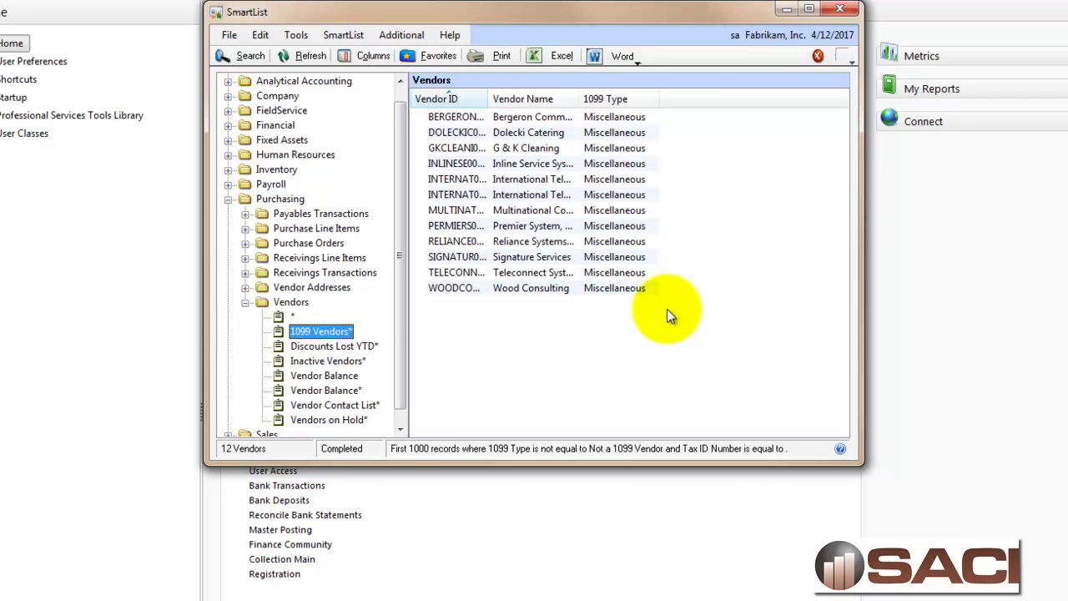
Generate 'Request for W-9' Word letters for the 12 vendors lacking a Tax ID Number.
click(632, 60)
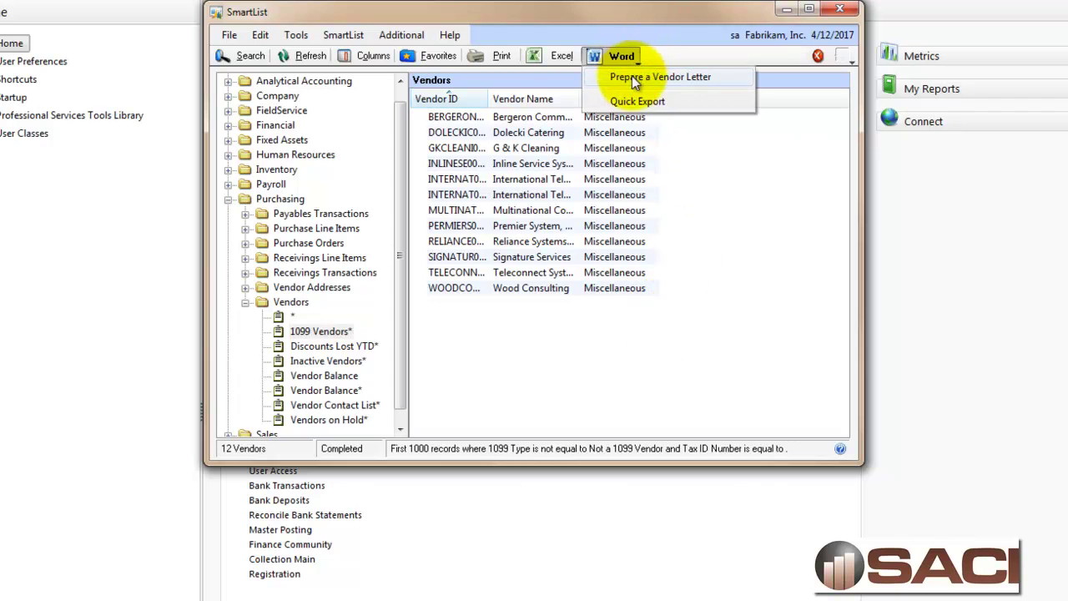
click(632, 76)
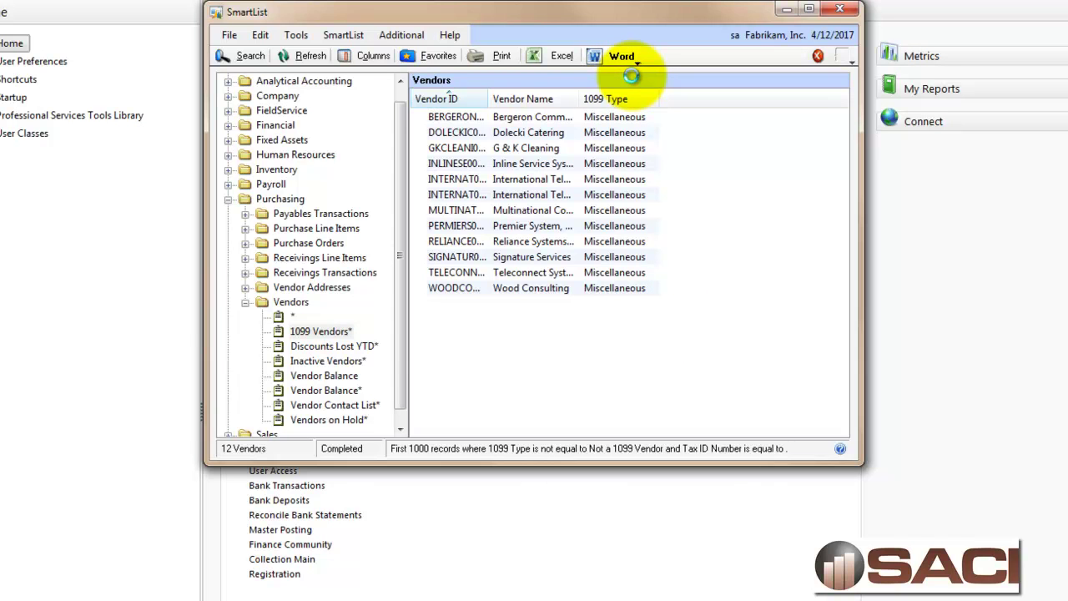
click(272, 219)
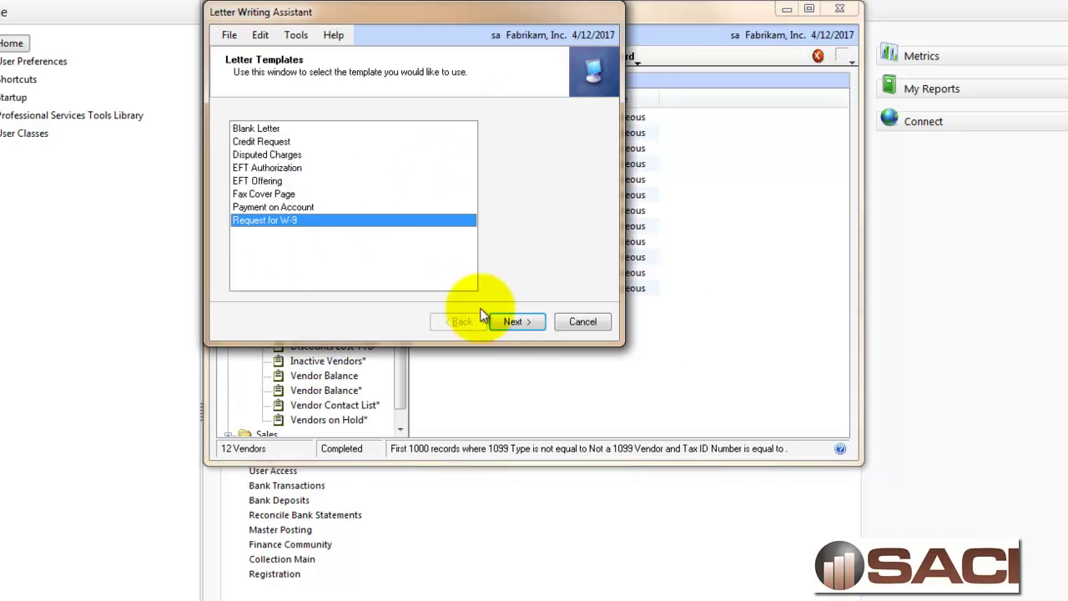
click(515, 323)
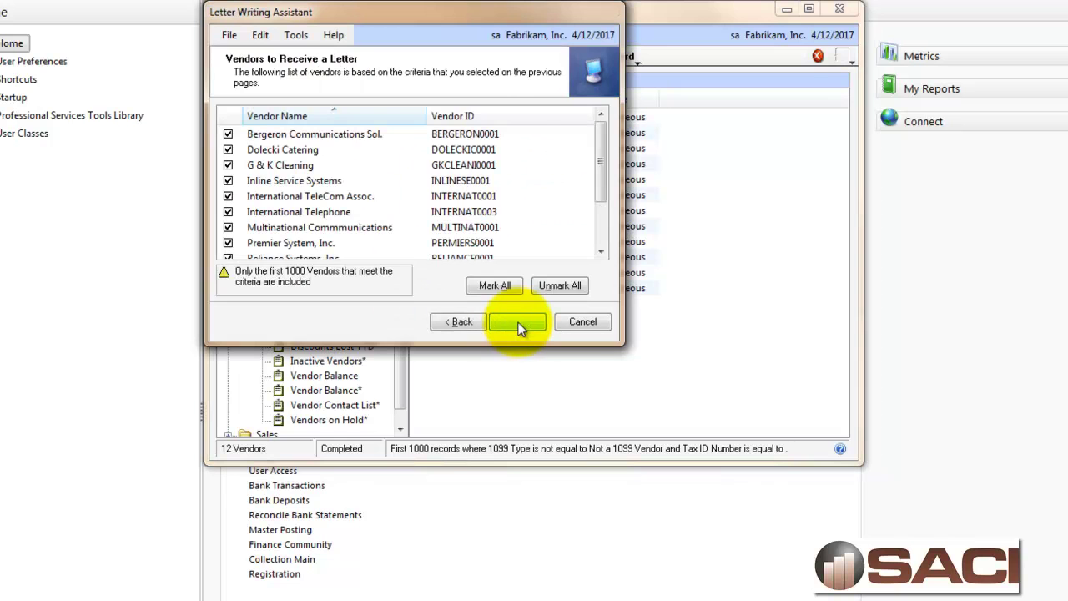
click(517, 324)
click(518, 323)
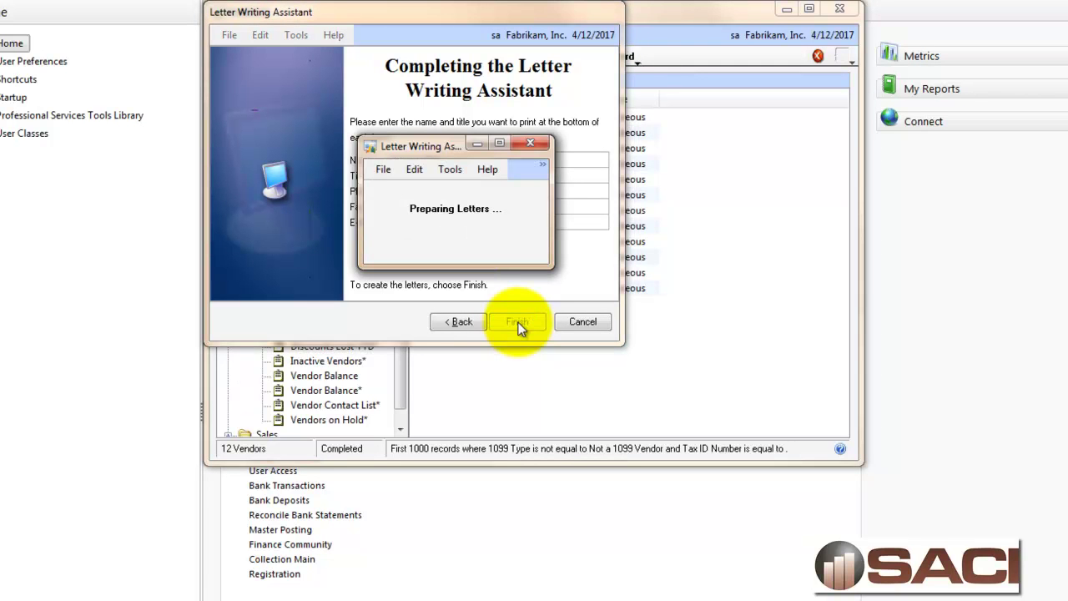